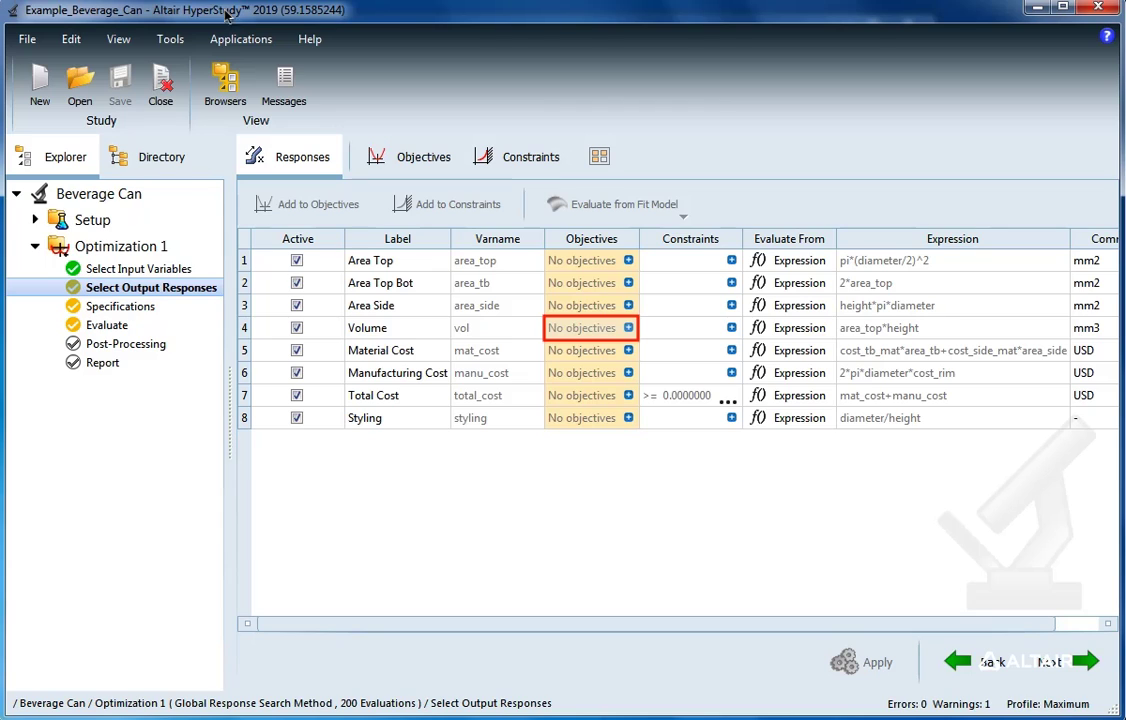
- Add Minimize objectives on Volume, Material Cost, Manufacturing Cost and Total Cost
left_click(628, 328)
left_click(1015, 500)
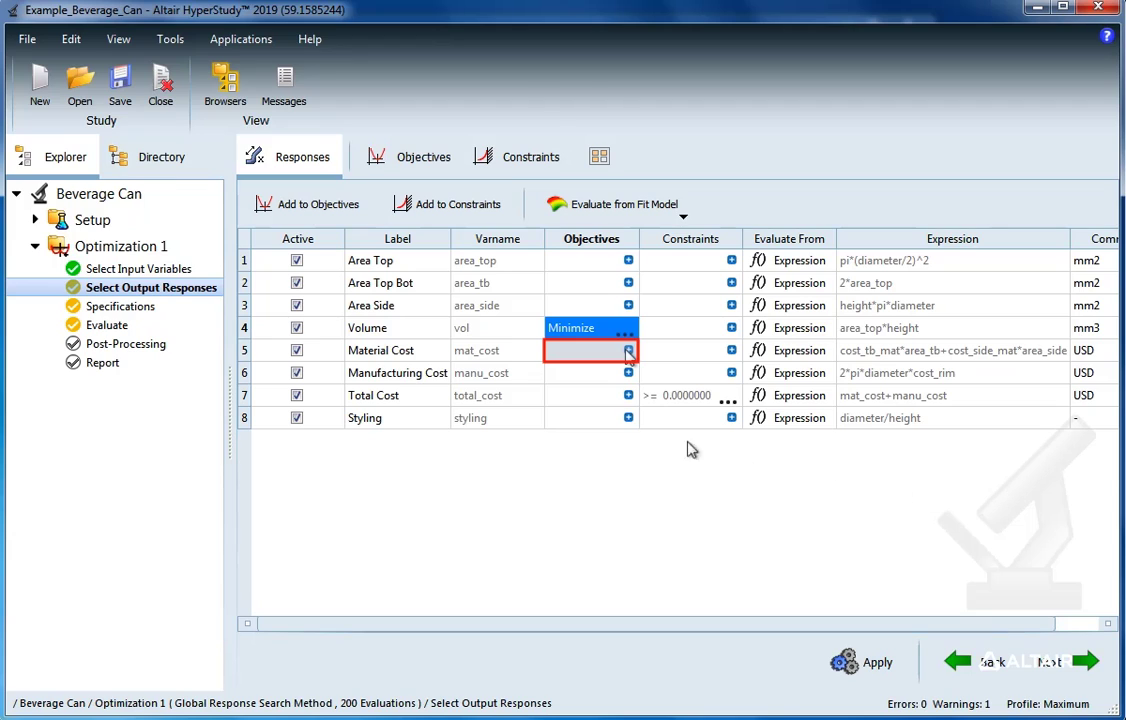
left_click(628, 350)
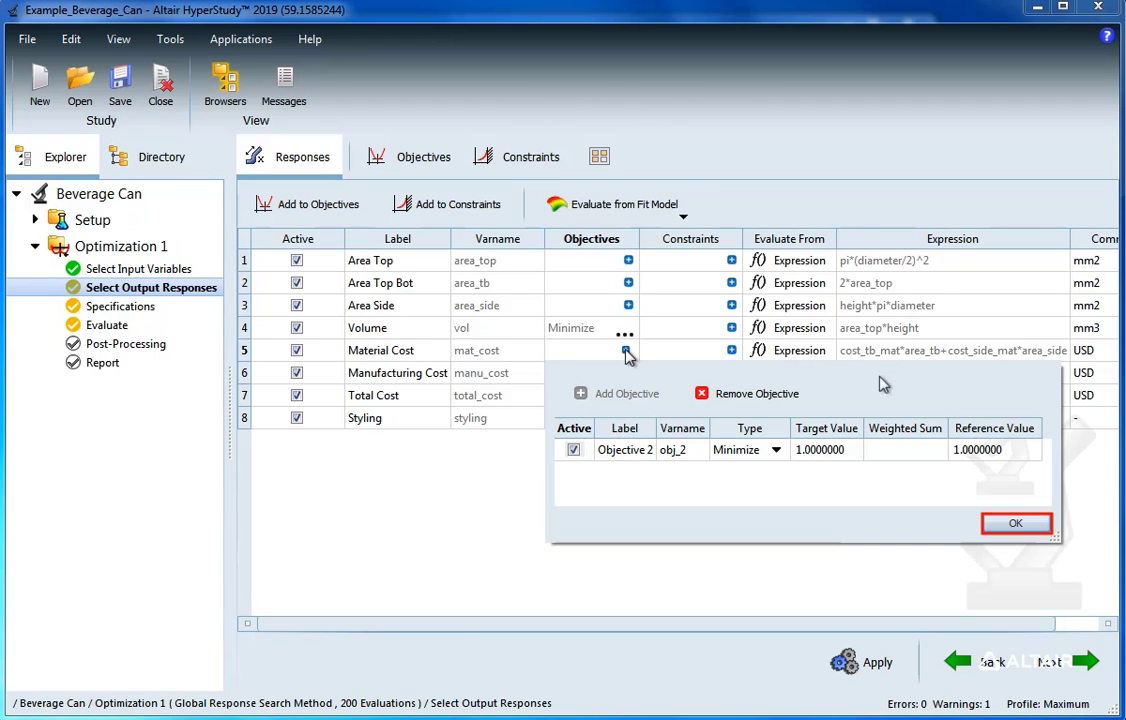
left_click(1015, 540)
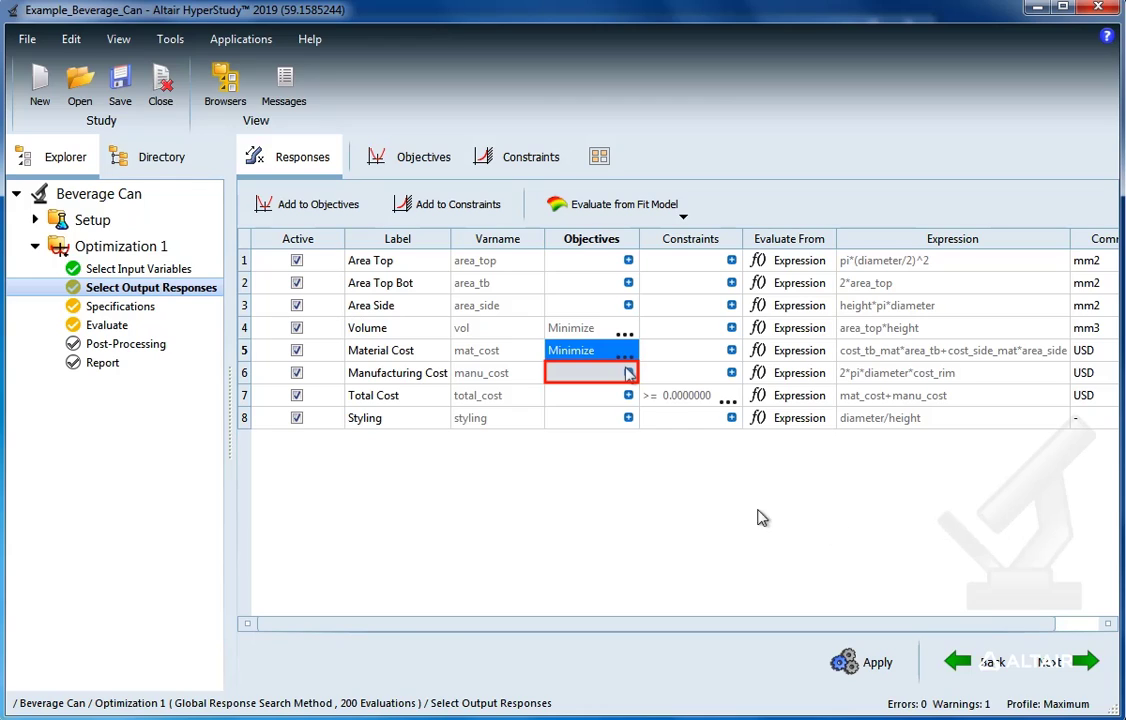
left_click(627, 371)
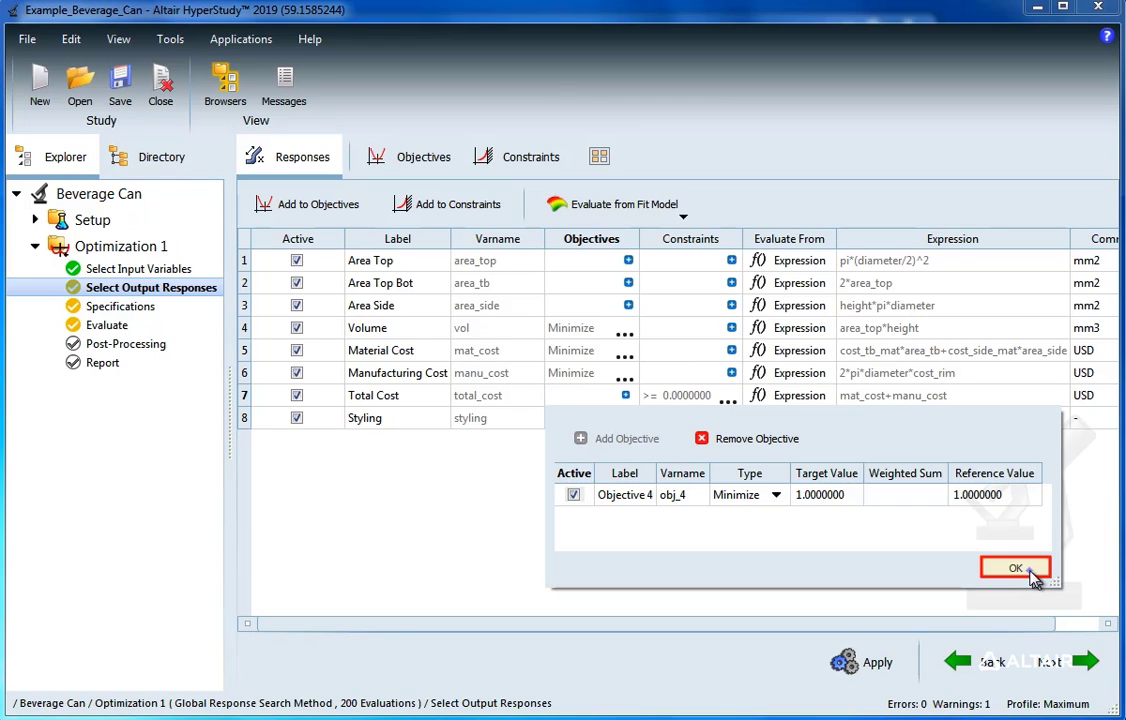
left_click(1032, 575)
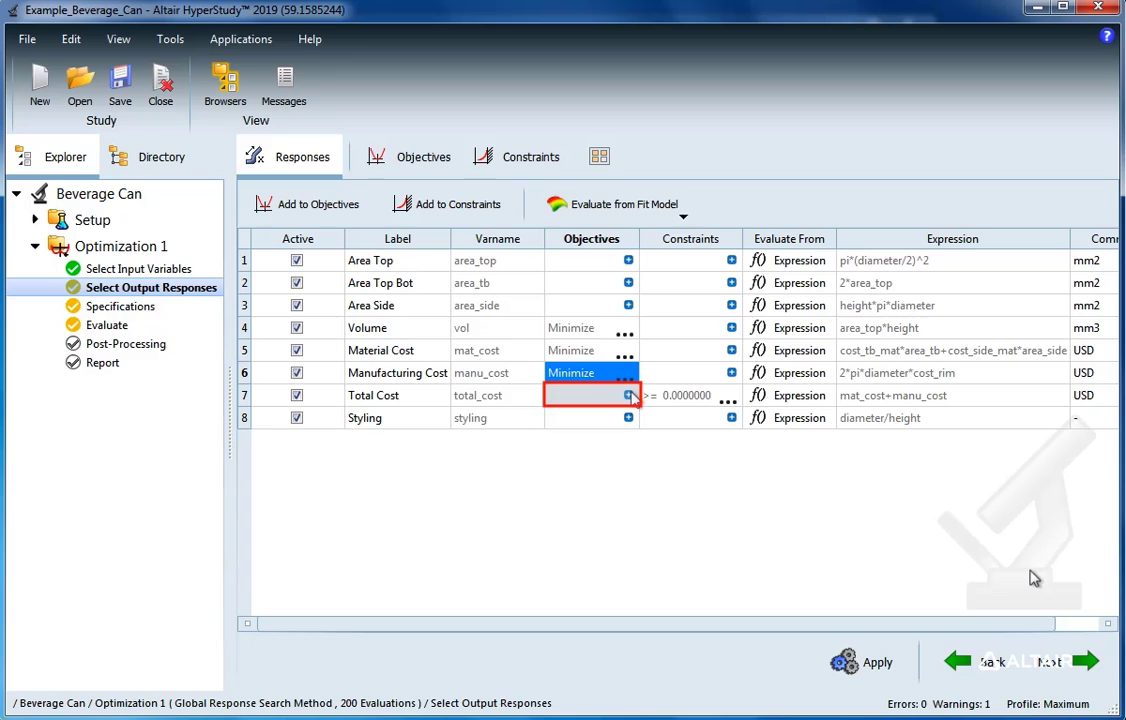
left_click(628, 395)
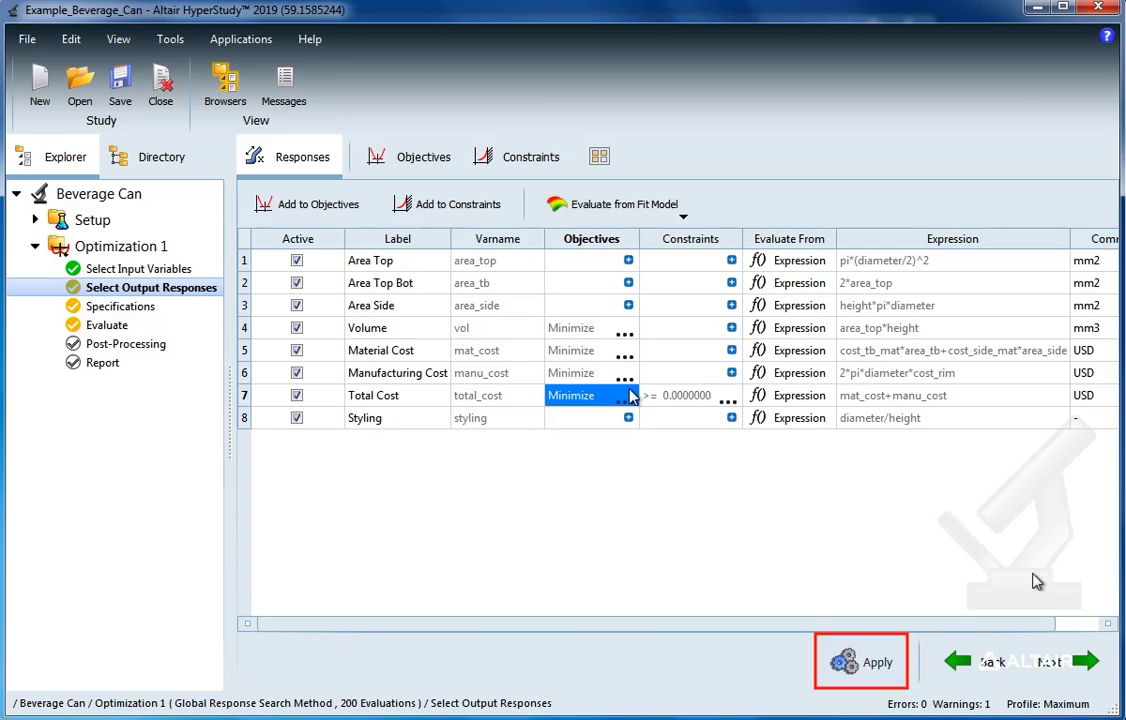
- Apply objectives and specifications, overwrite the run matrix, and evaluate all 200 runs
left_click(866, 662)
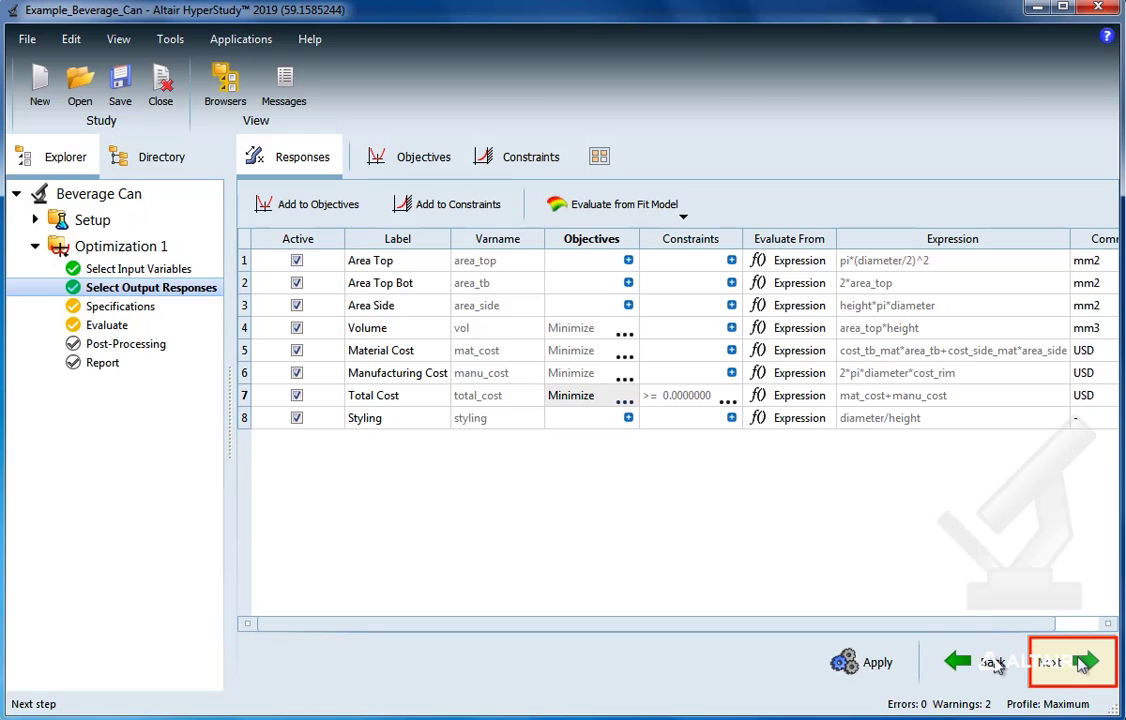
left_click(1080, 663)
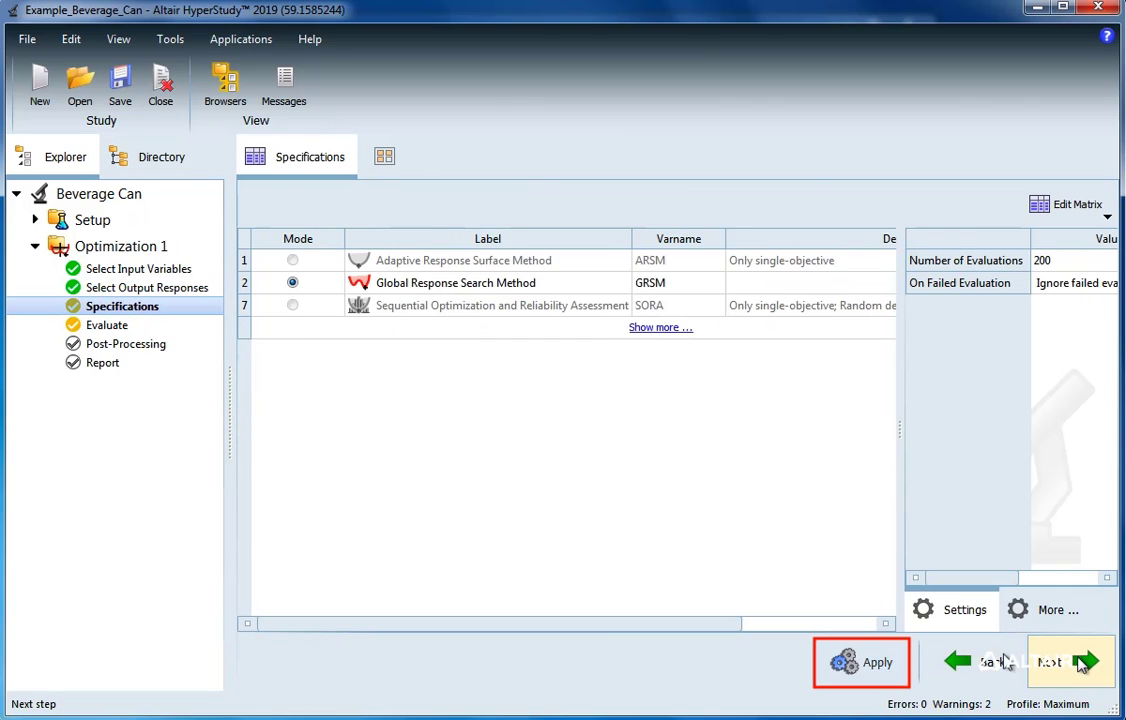
left_click(840, 660)
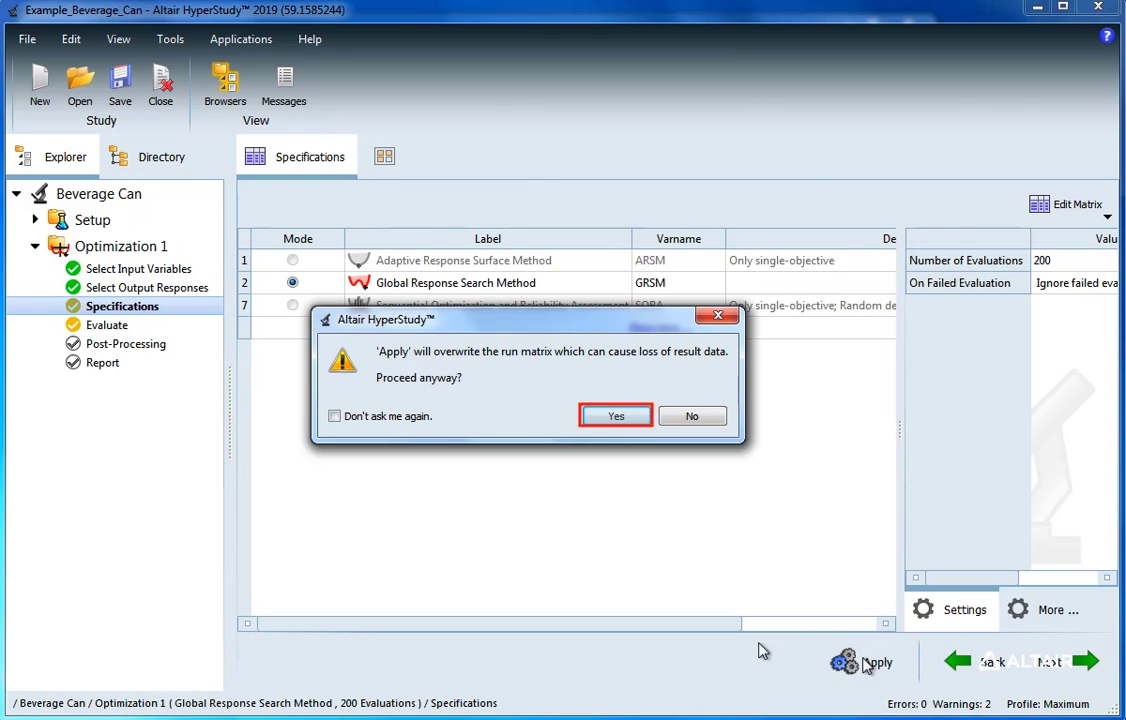
left_click(612, 415)
left_click(1070, 664)
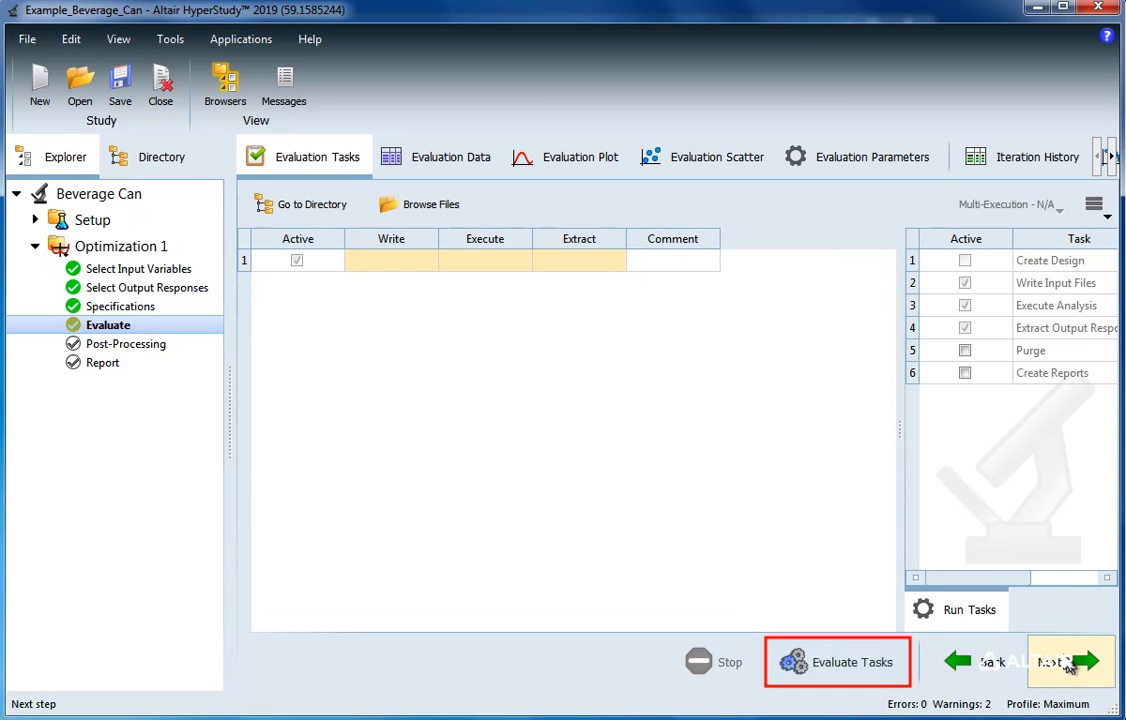
left_click(828, 664)
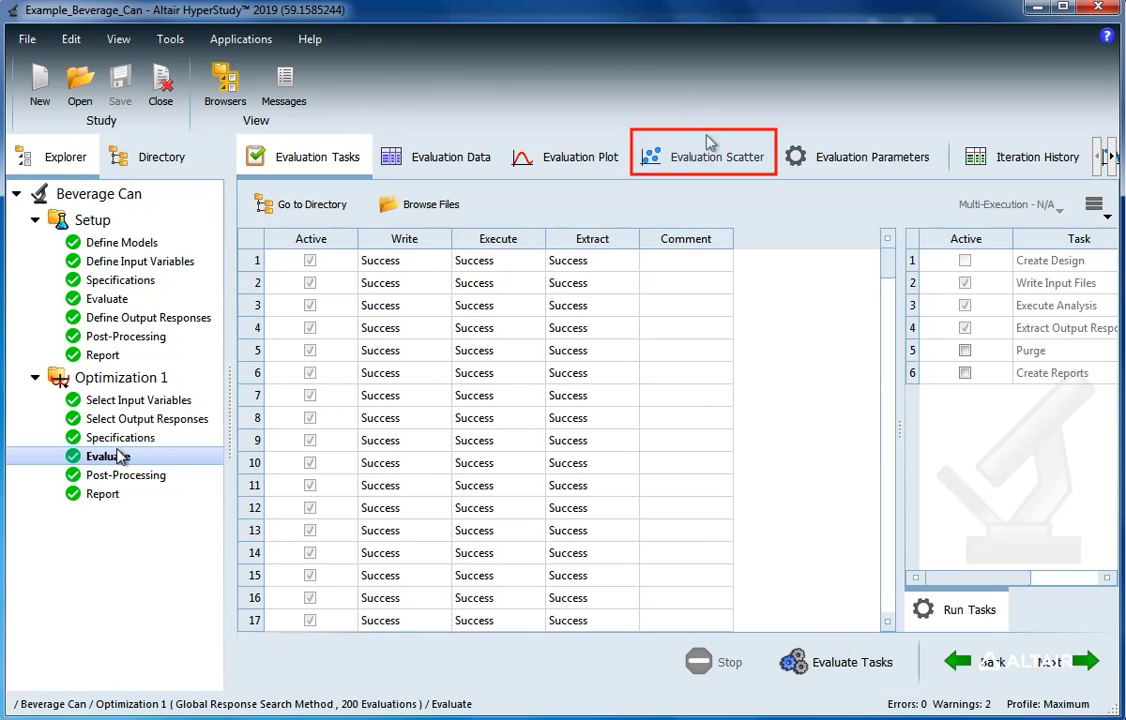
- Show the Total Cost versus Volume evaluation scatter in Bubble mode
left_click(712, 158)
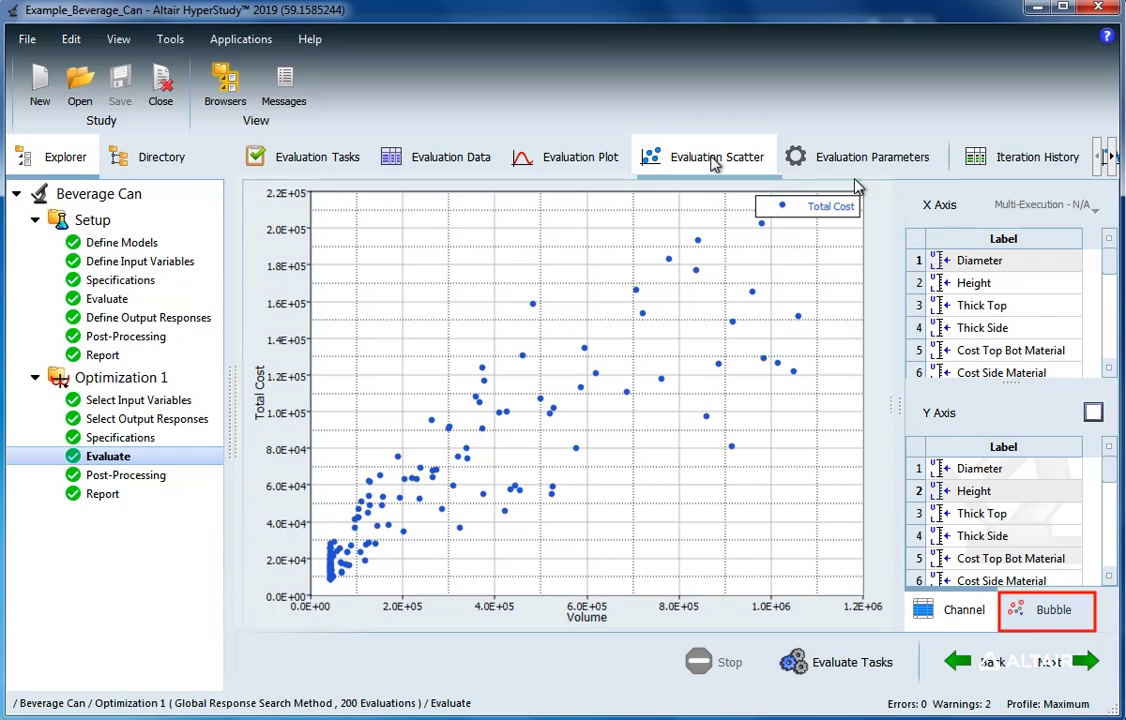
left_click(1054, 615)
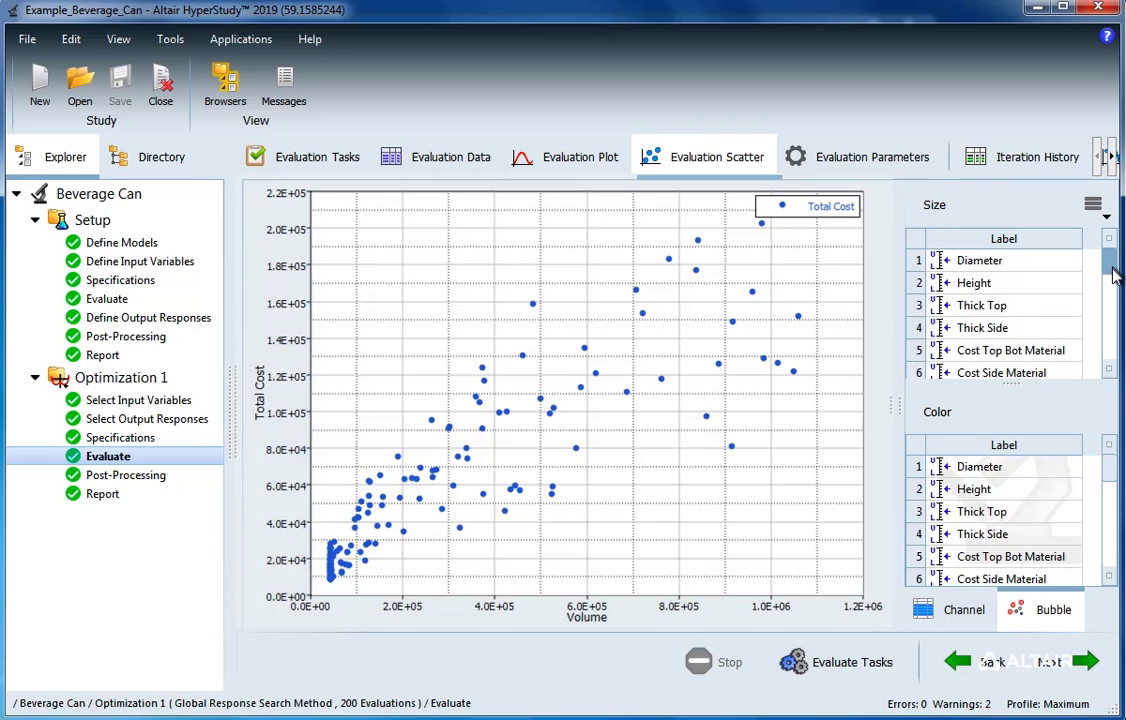
- Set bubble Size to Material Cost and bubble Color to Manufacturing Cost
left_click_drag(1114, 276, 1118, 334)
left_click(980, 305)
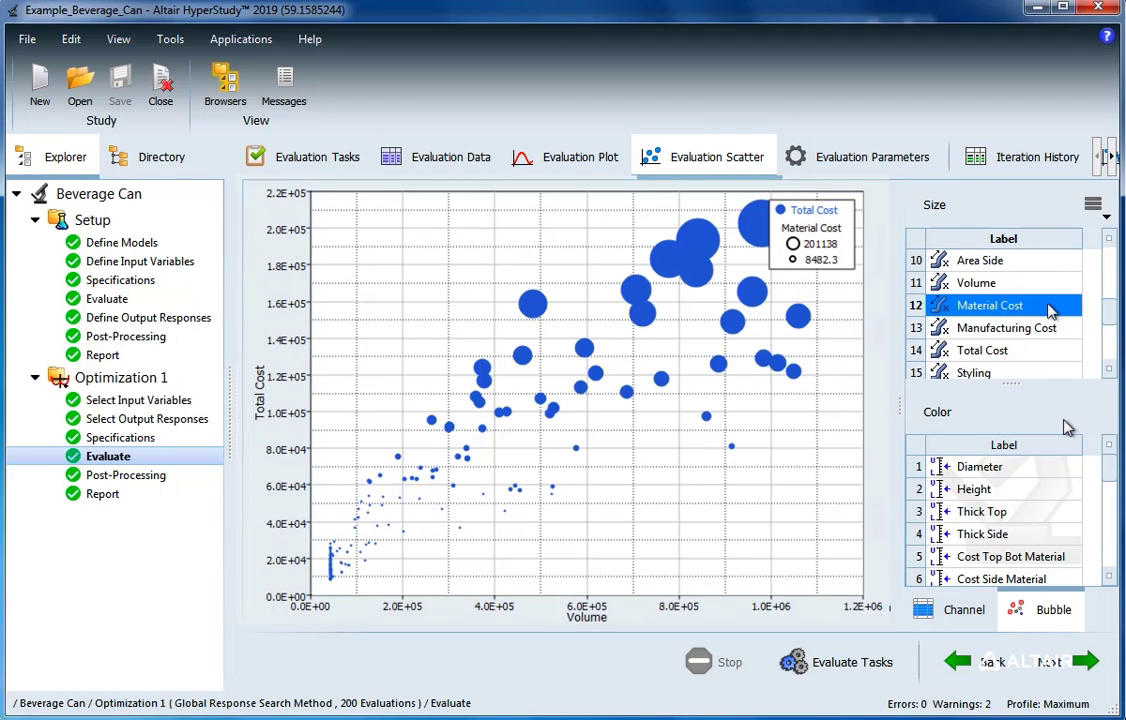
left_click_drag(1109, 462, 1113, 515)
left_click(1050, 536)
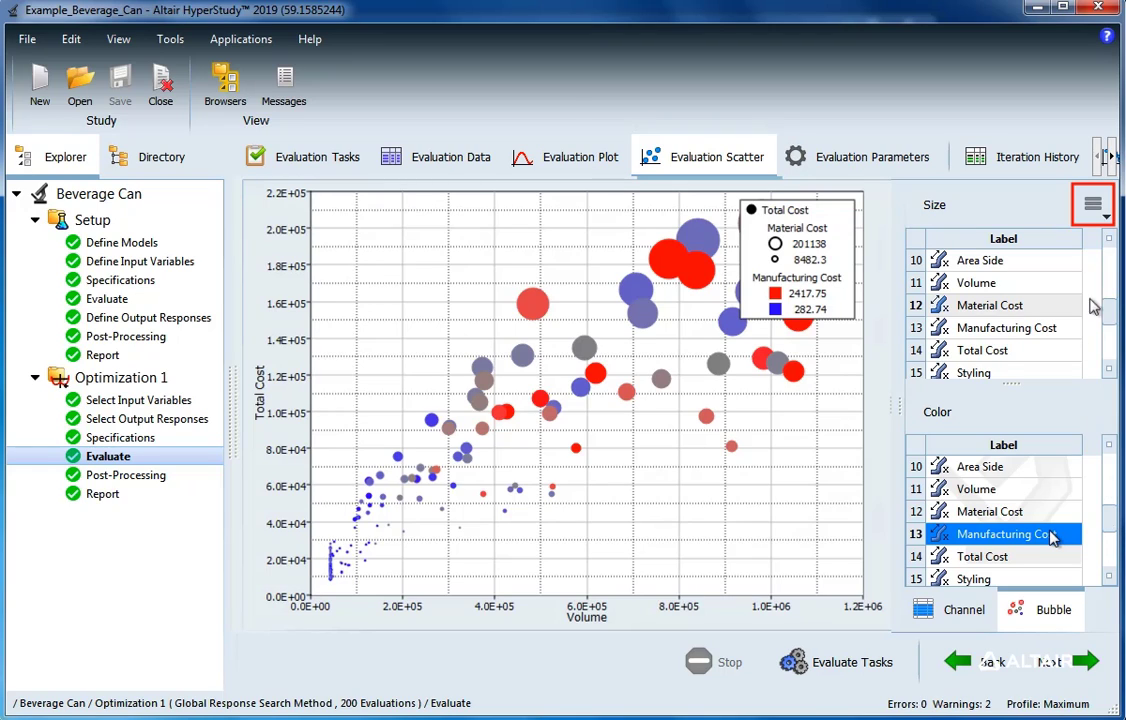
- Reapply Manufacturing Cost colouring and try the Size Scale slider before restoring the bubble size
left_click(1092, 208)
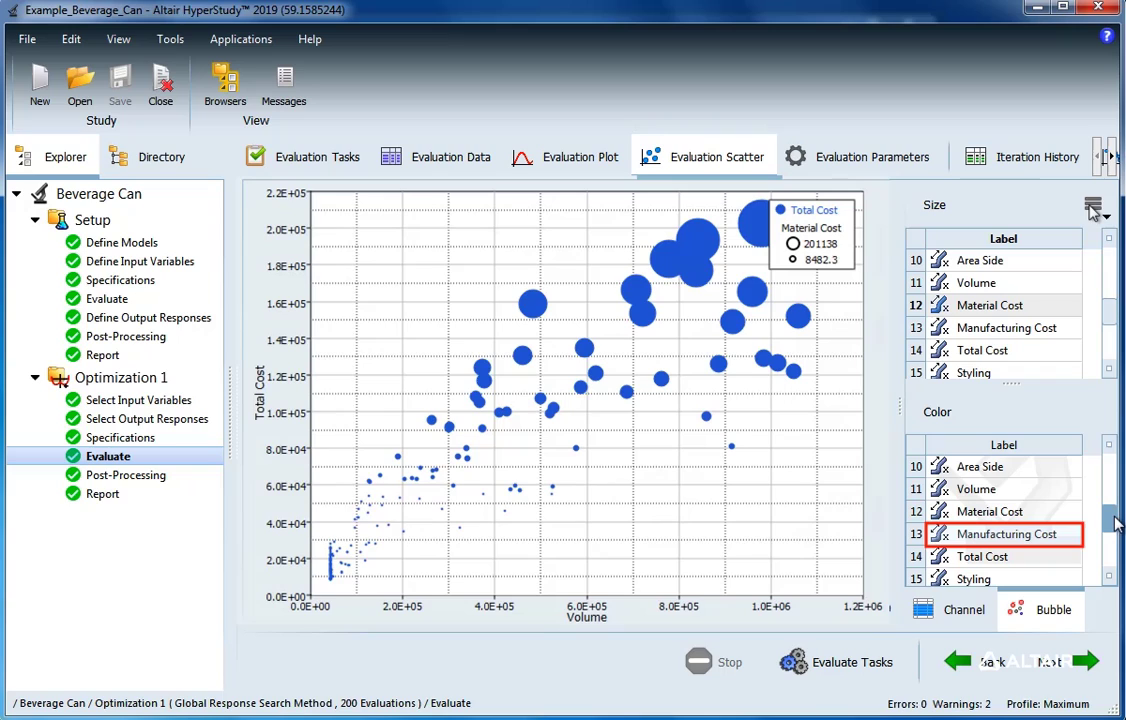
left_click(1052, 536)
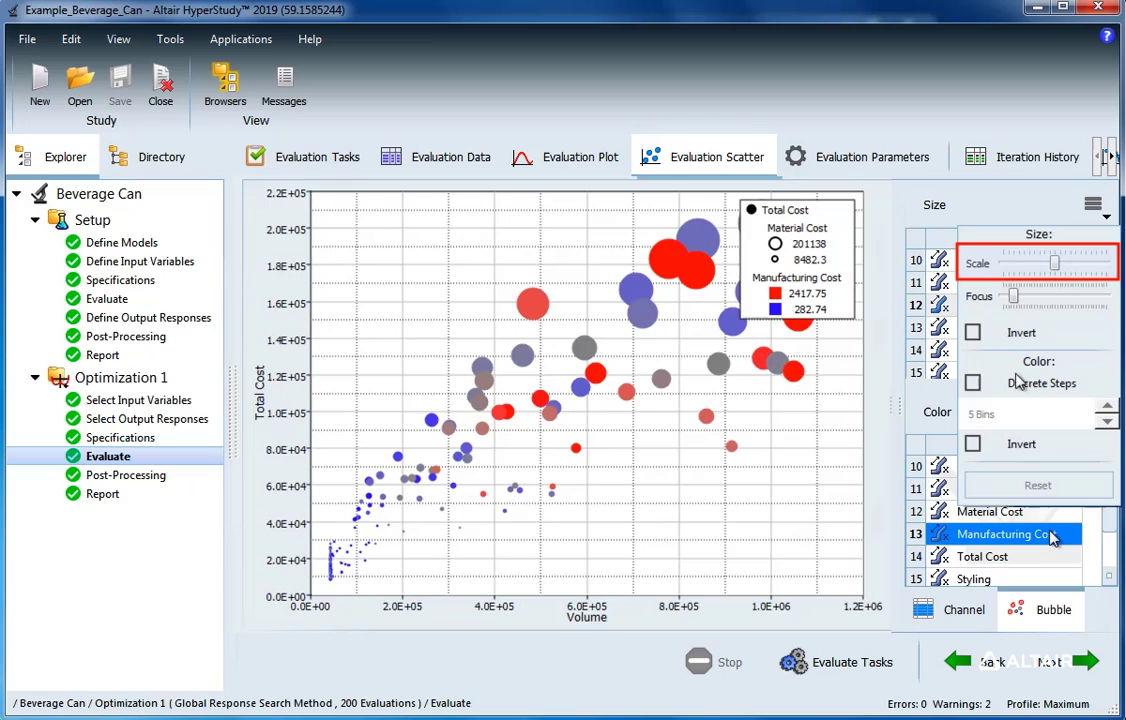
left_click_drag(1054, 263, 1020, 263)
left_click(1054, 263)
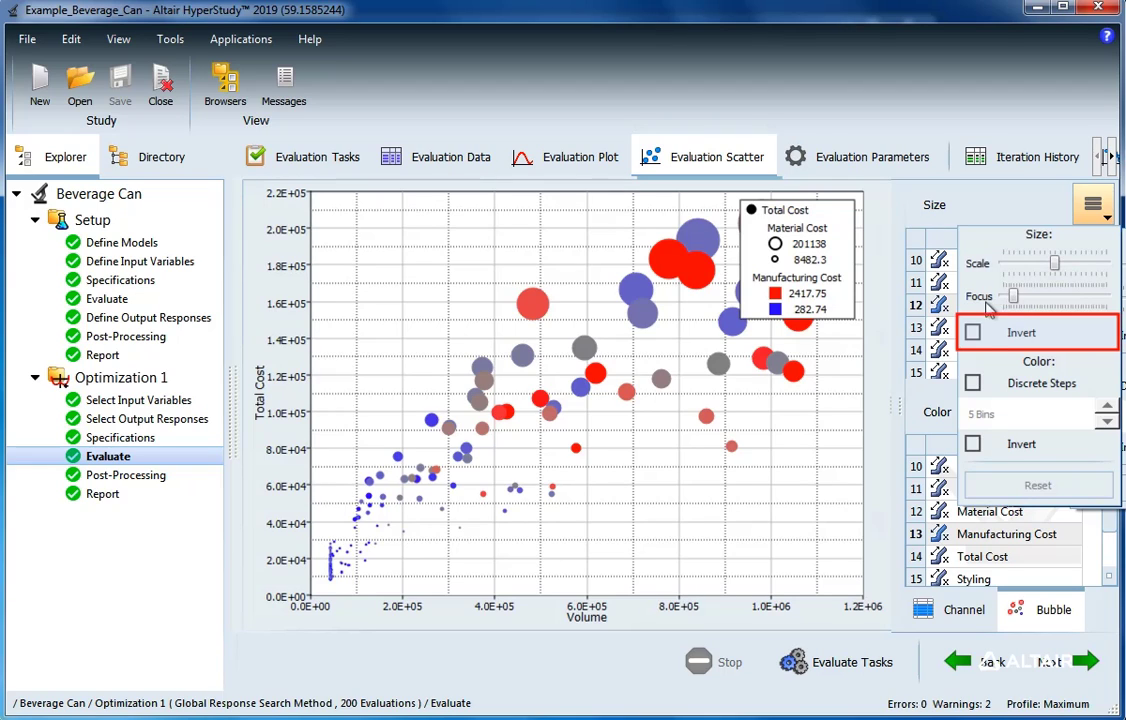
- Leave Size Invert off, enable Color Invert so high Manufacturing Cost shows blue, and close the options
left_click(977, 335)
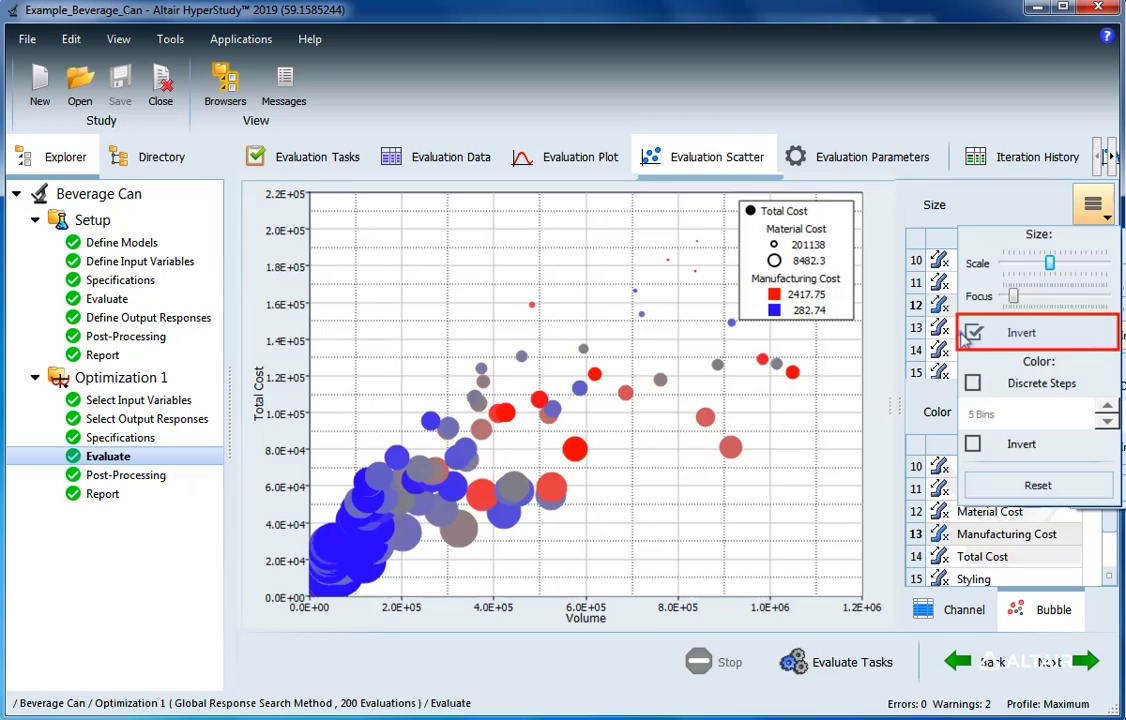
left_click(973, 336)
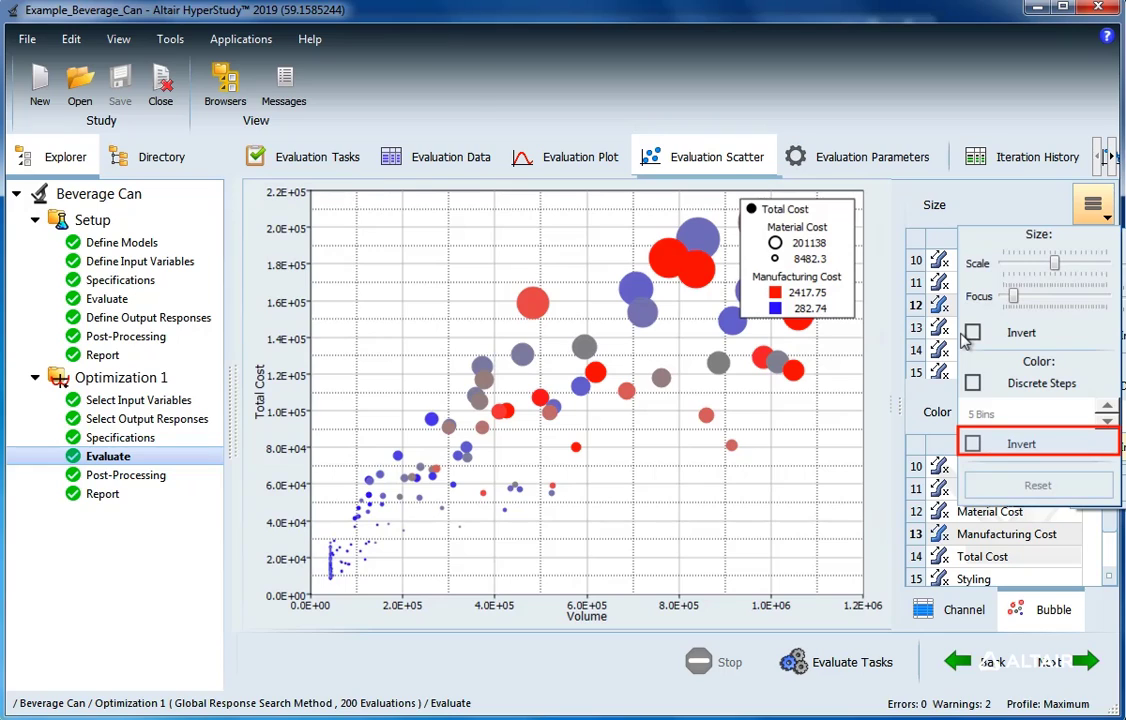
left_click(973, 443)
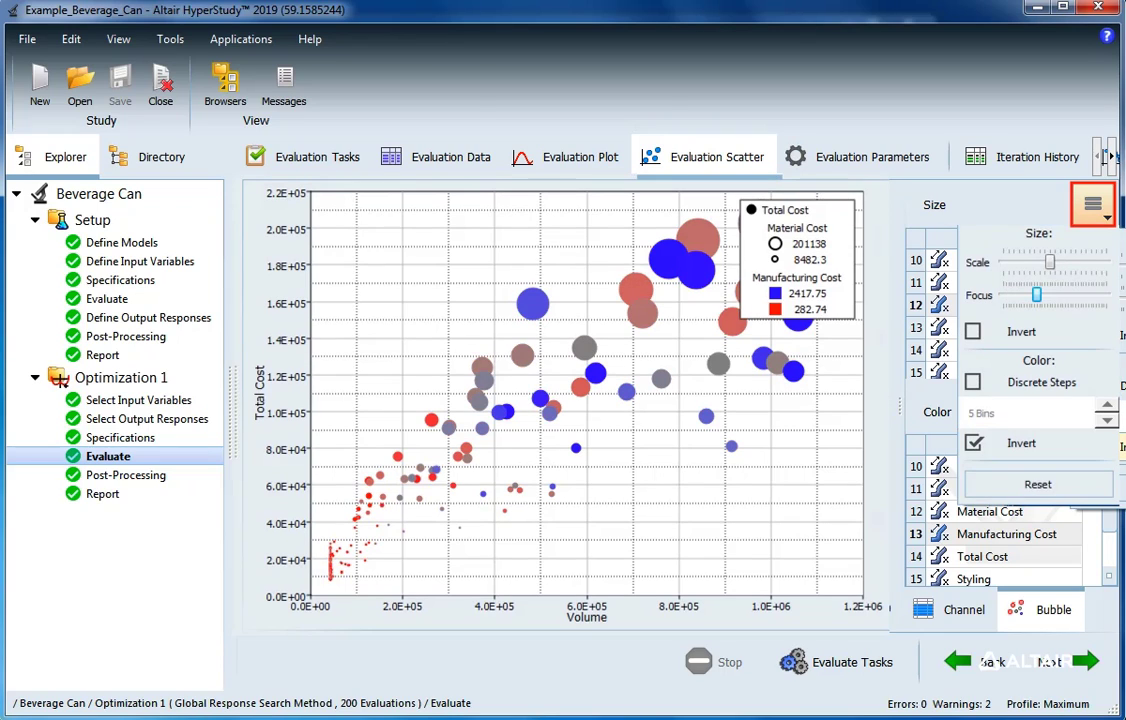
left_click(1094, 204)
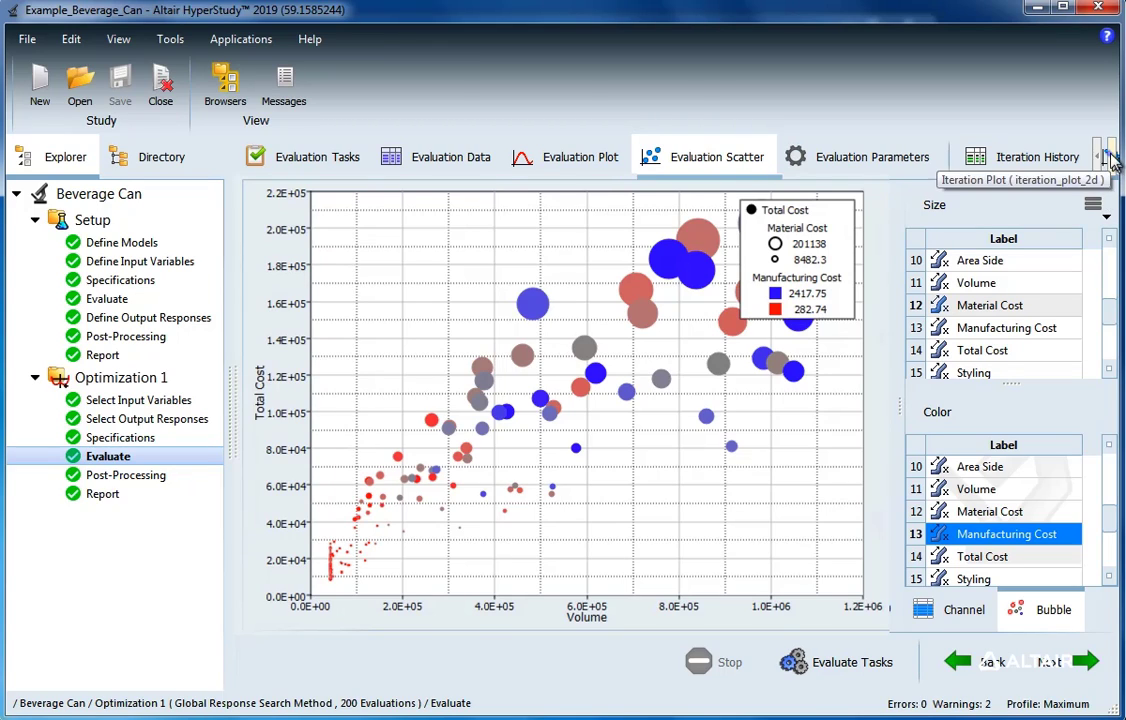
- View the Iteration Scatter, then the Post-Processing Optima and Scatter bubble plots against Diameter
left_click(1111, 157)
left_click(1047, 153)
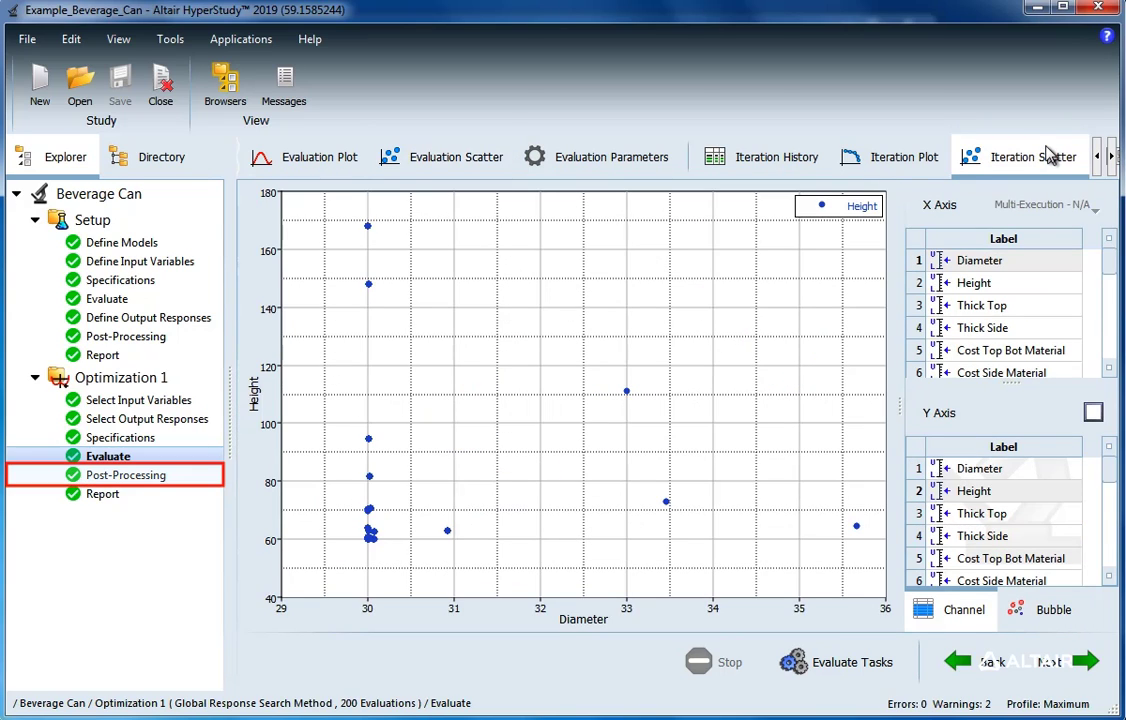
left_click(156, 472)
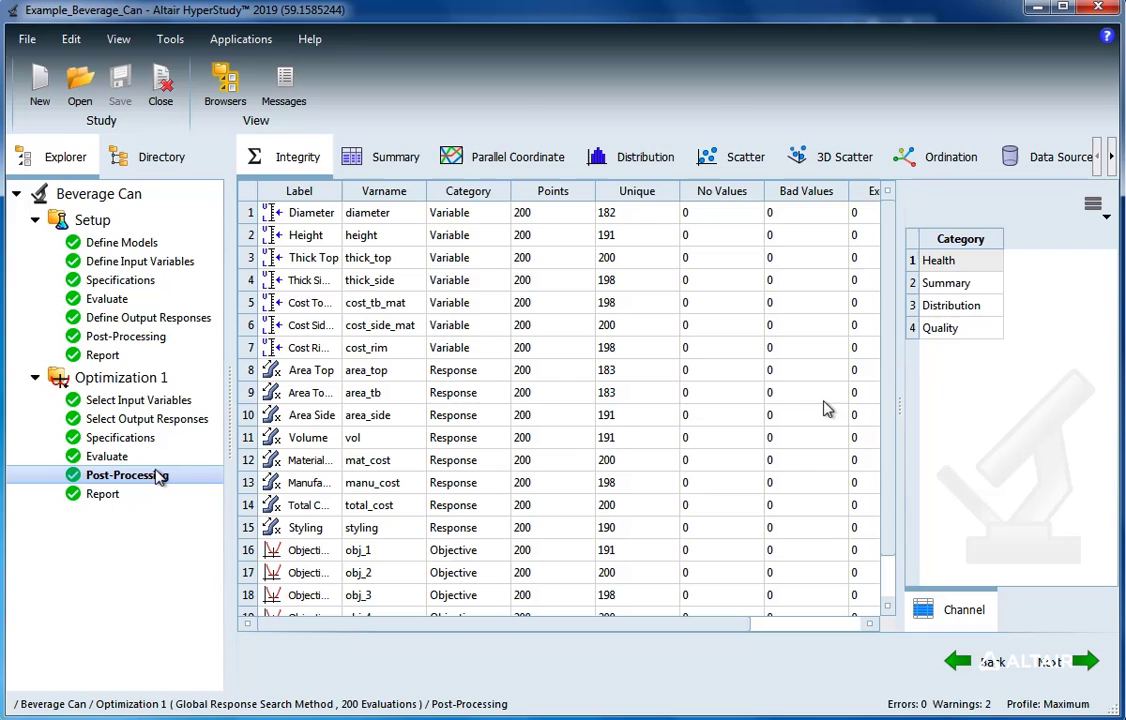
left_click(1110, 155)
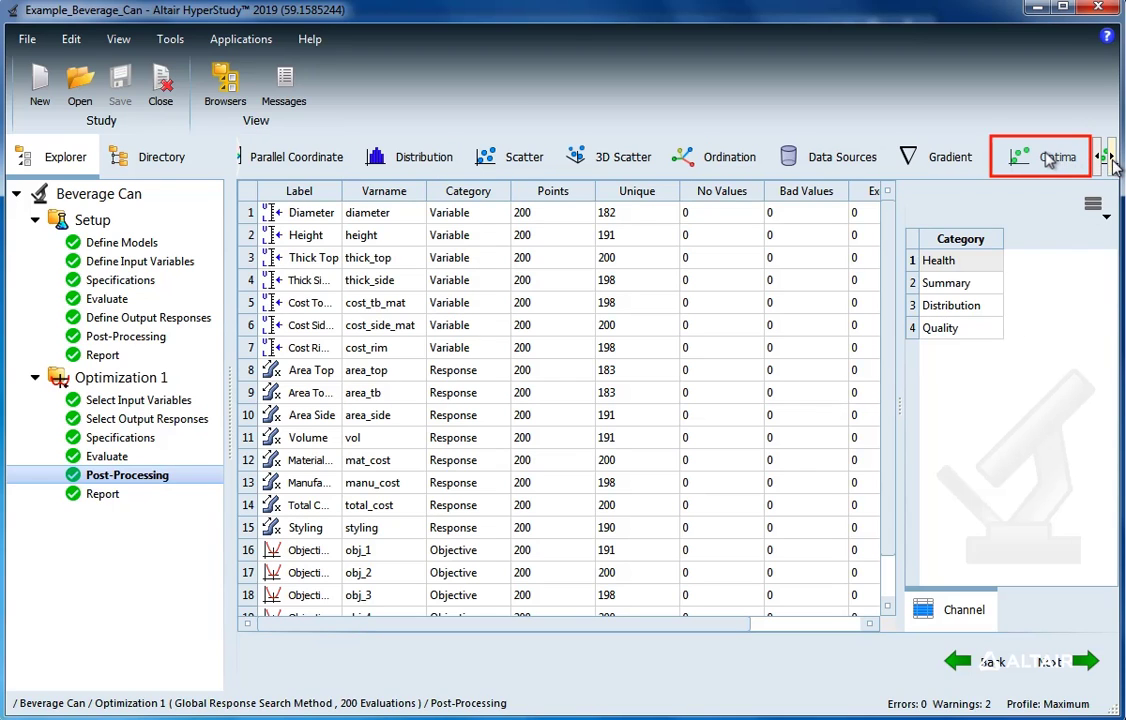
left_click(1048, 157)
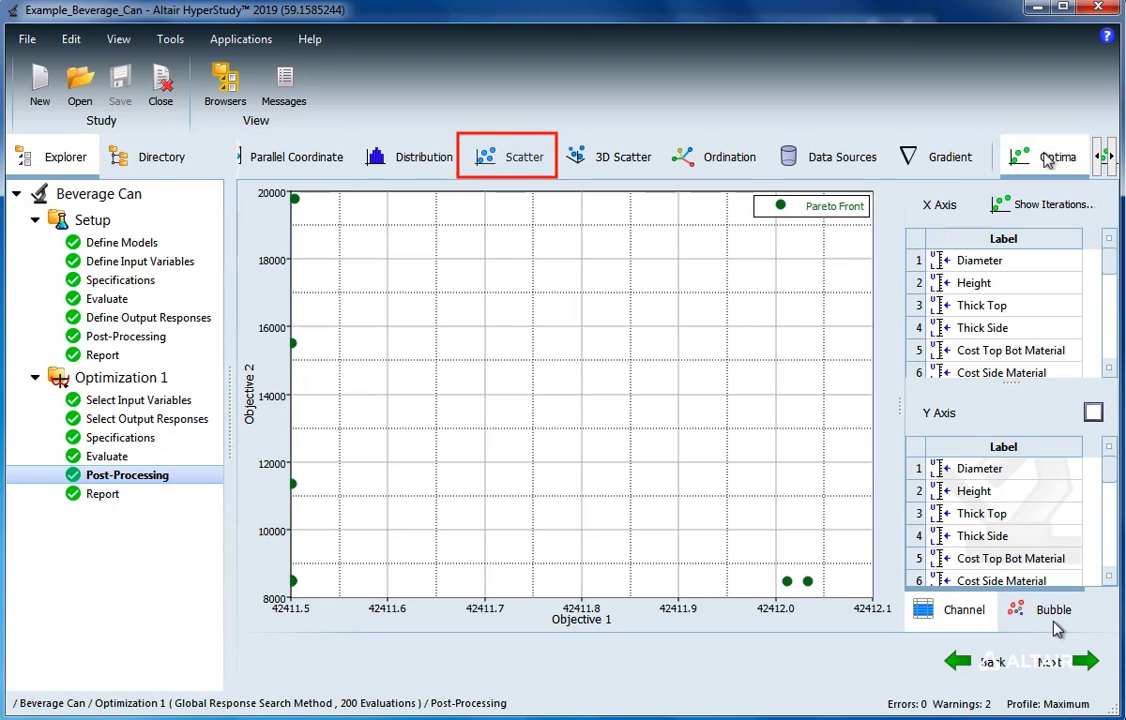
left_click(510, 158)
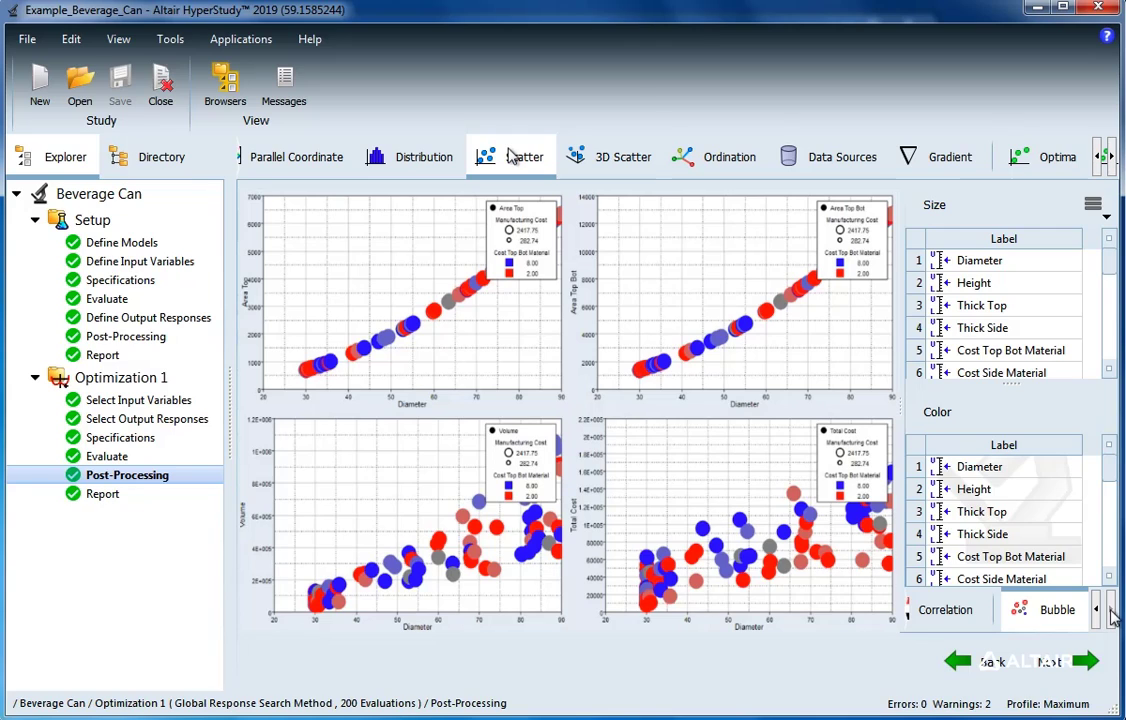